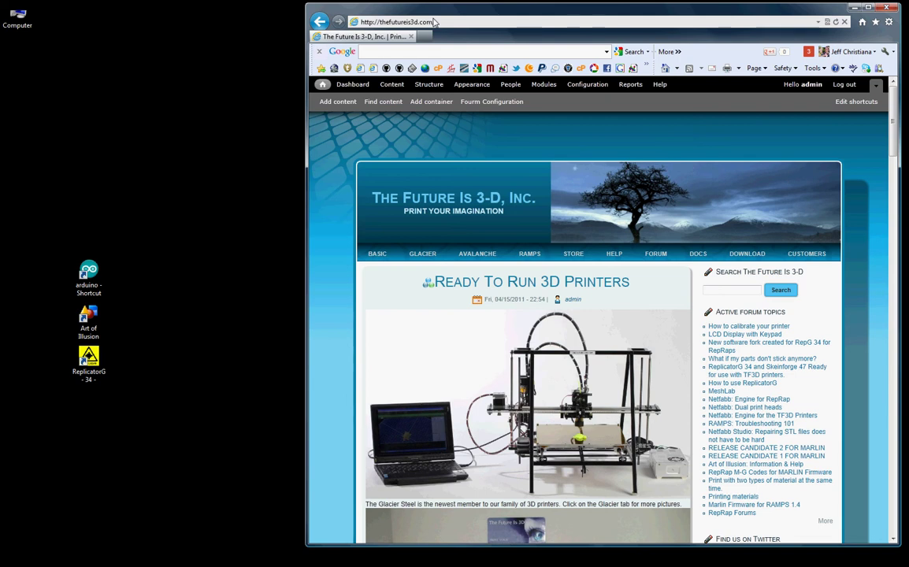
Bring the ReplicatorG window up over the browser.
click(182, 34)
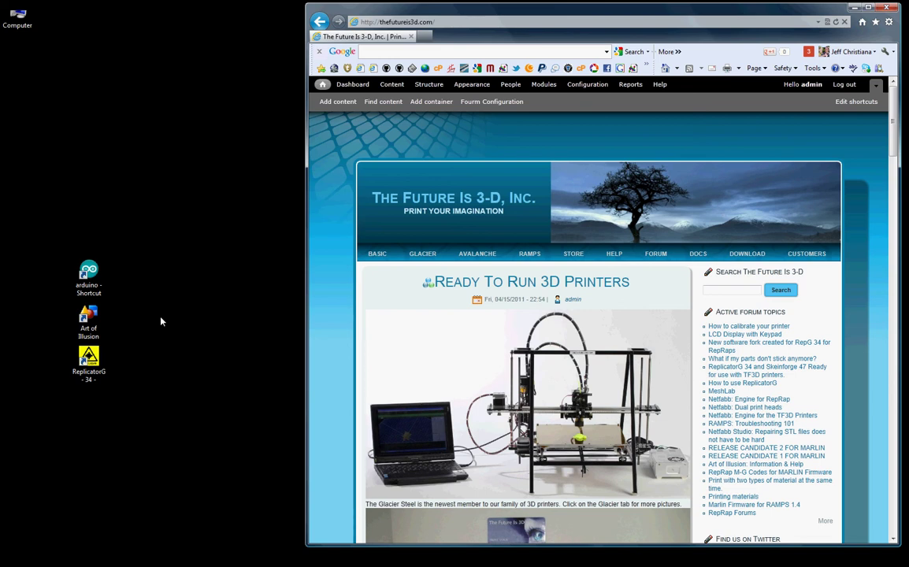
click(97, 361)
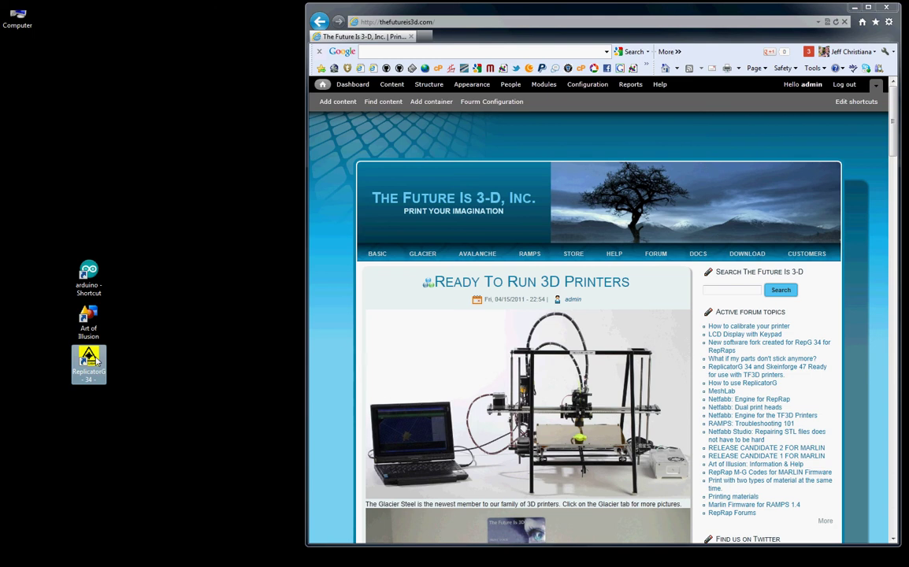
click(40, 330)
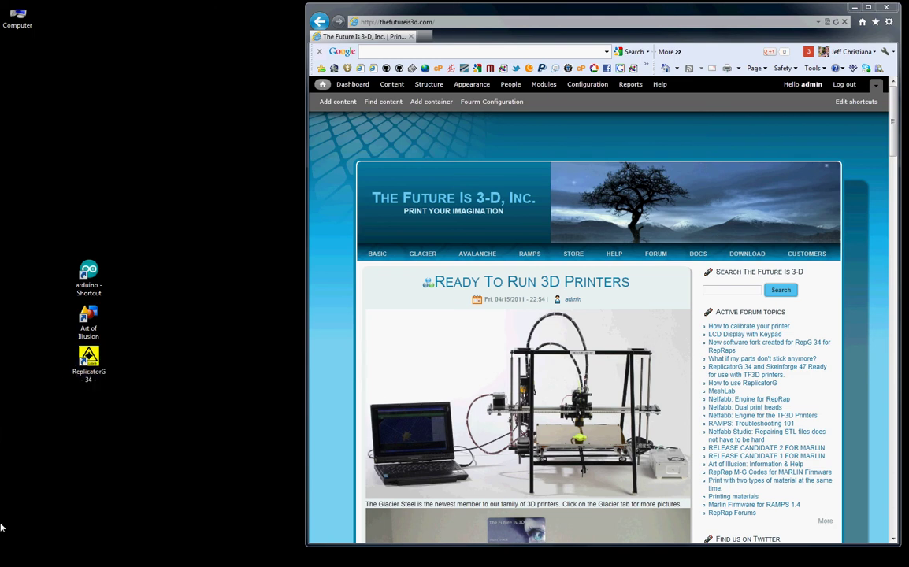
drag(269, 344, 347, 107)
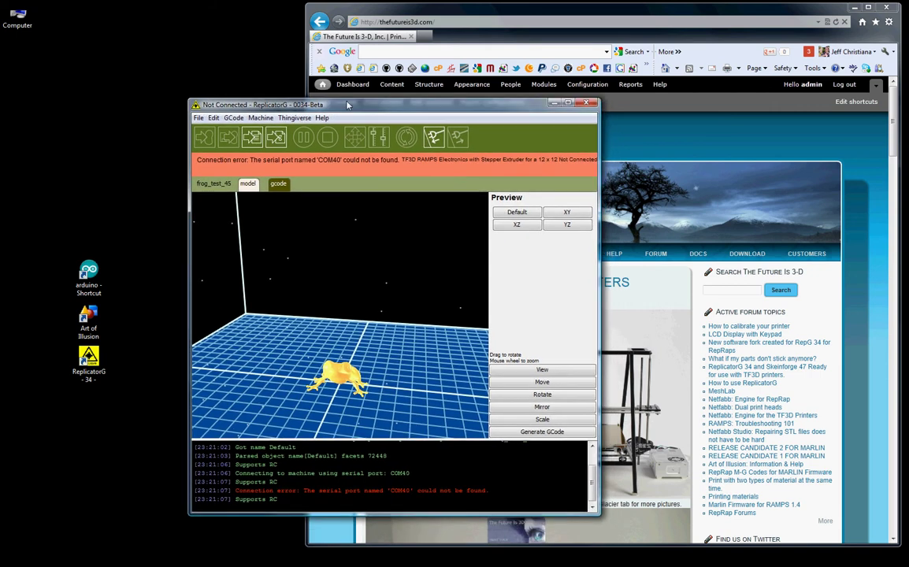
Set the printer's serial port to COM41 and connect to it.
click(260, 117)
mouse_move(277, 146)
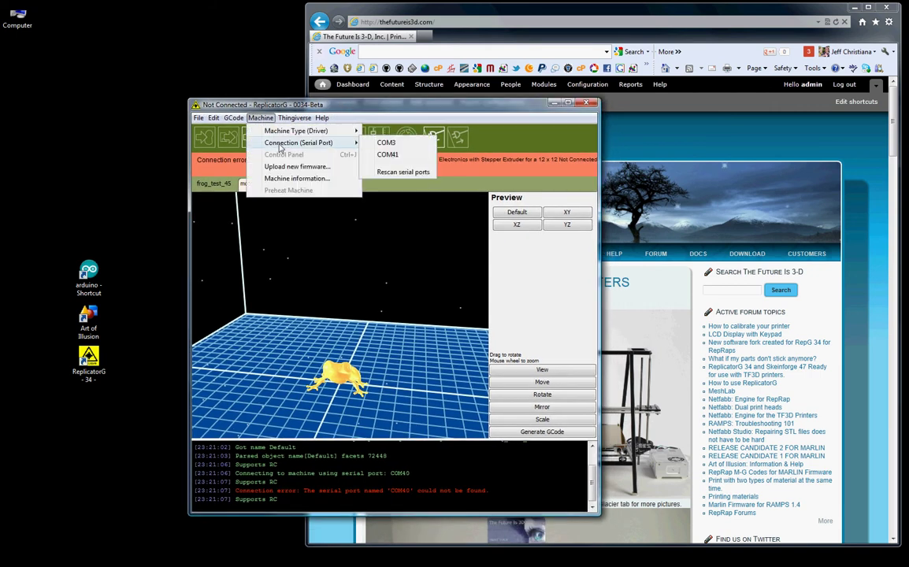
click(387, 155)
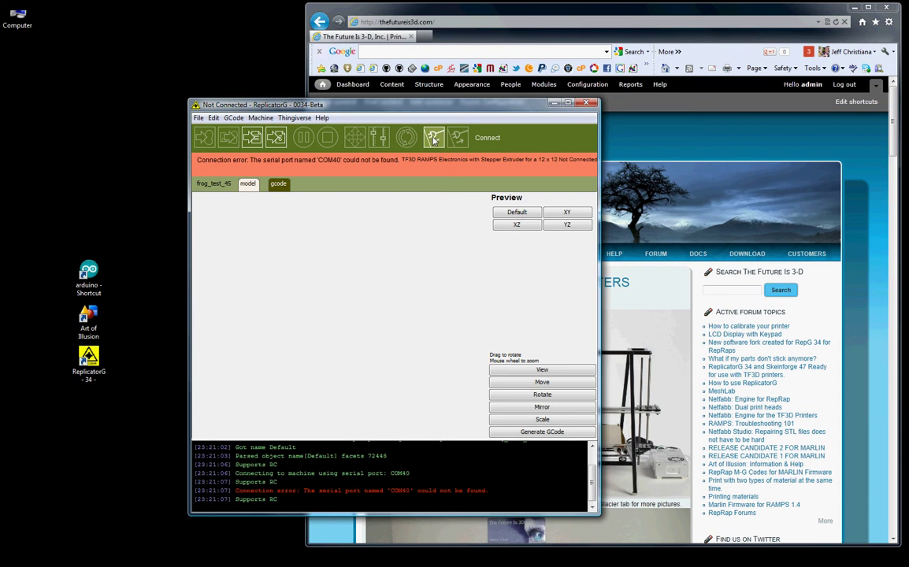
click(433, 138)
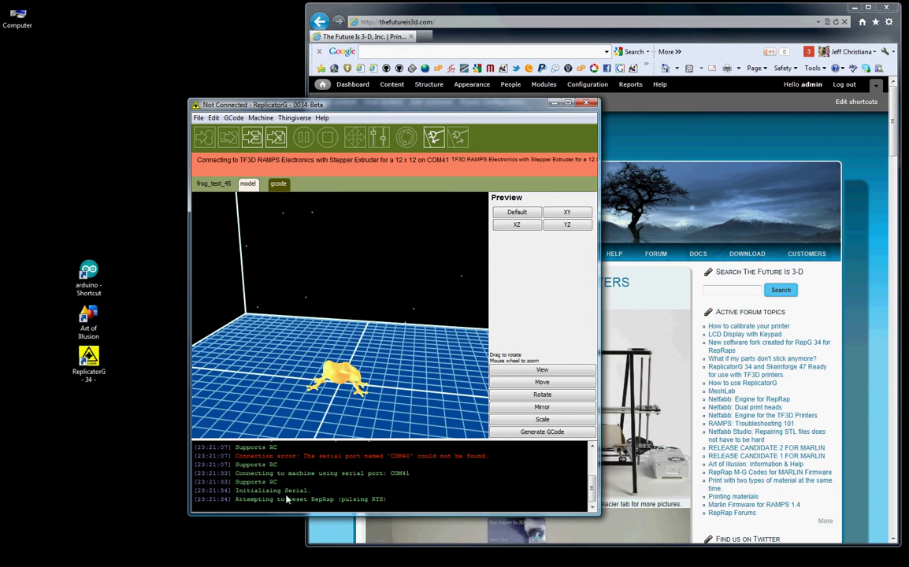
drag(371, 110, 369, 84)
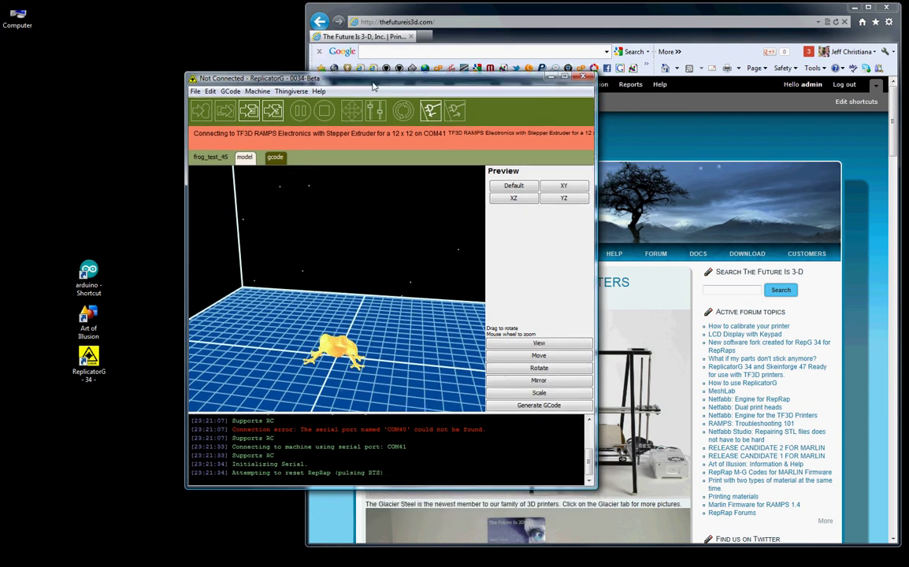
Close ReplicatorG and relaunch it from its desktop shortcut.
click(196, 93)
click(218, 235)
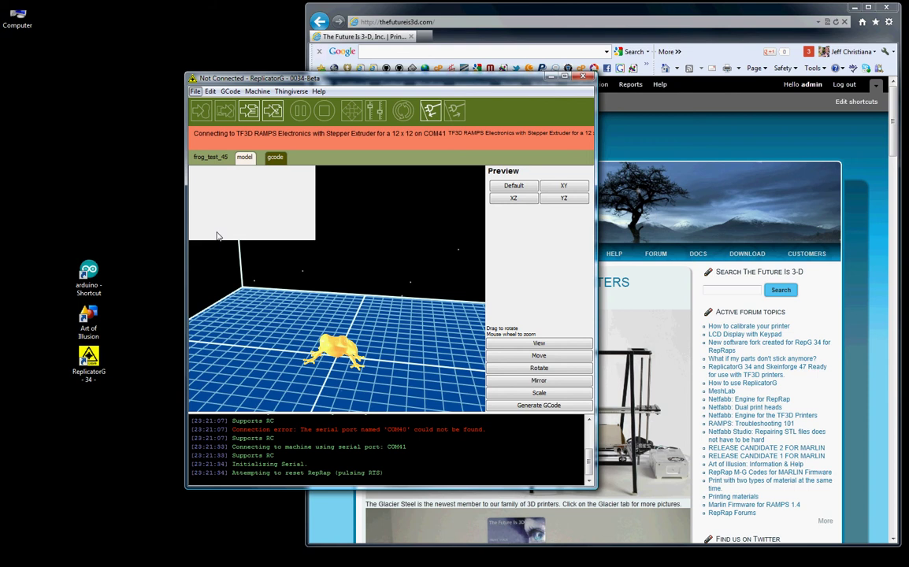
click(589, 77)
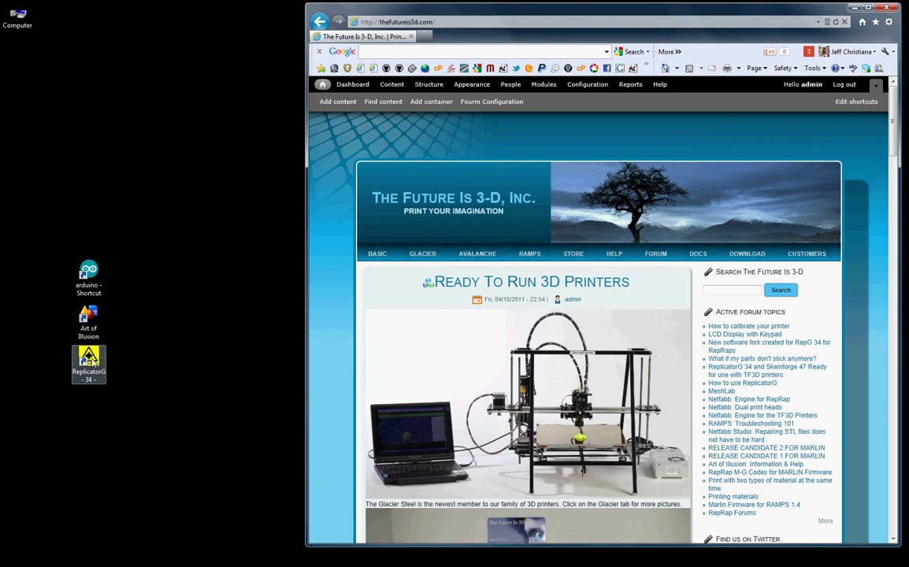
double_click(89, 361)
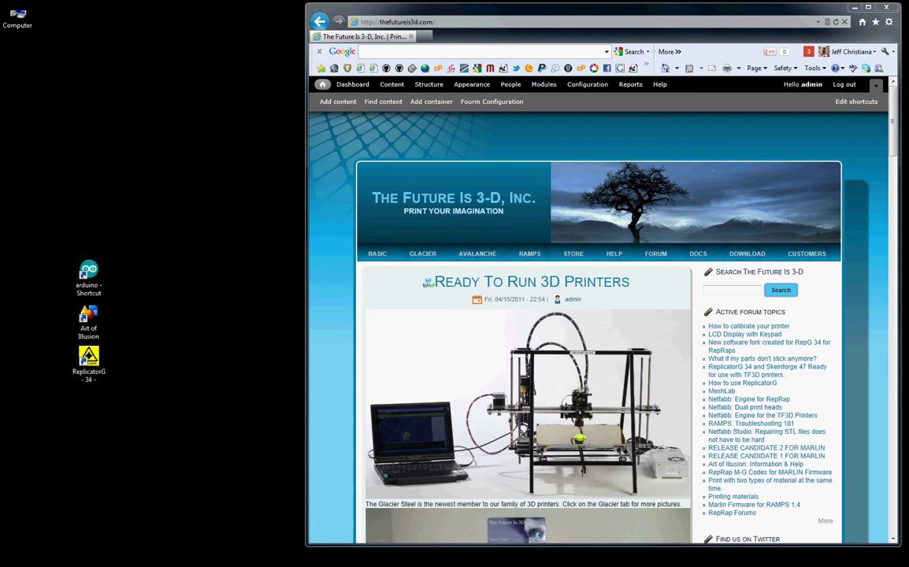
Move the reopened window up and enlarge it by its corner.
drag(208, 341, 312, 77)
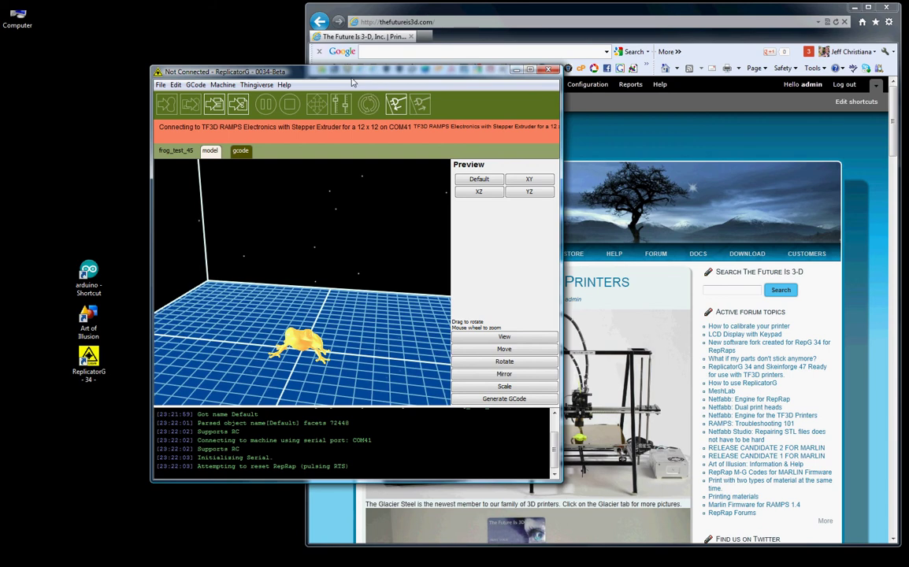
drag(347, 77, 334, 73)
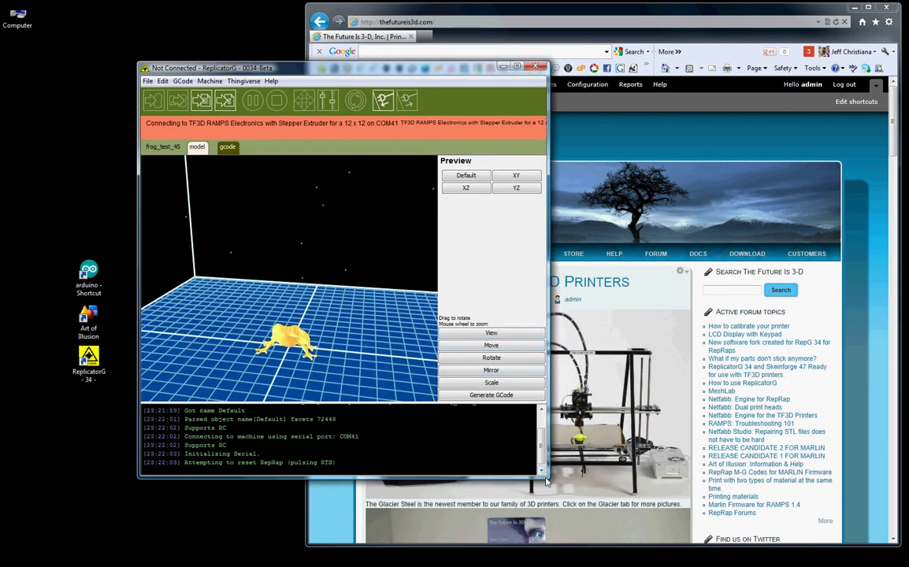
drag(546, 481, 660, 518)
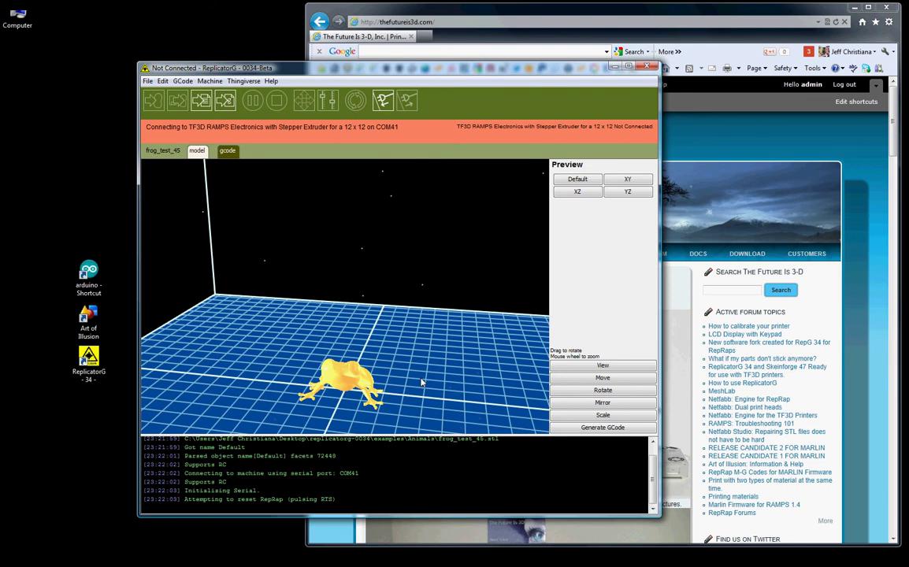
Open Machine information to view the TF3D RAMPS profile, RepRap5D driver and firmware version.
click(207, 82)
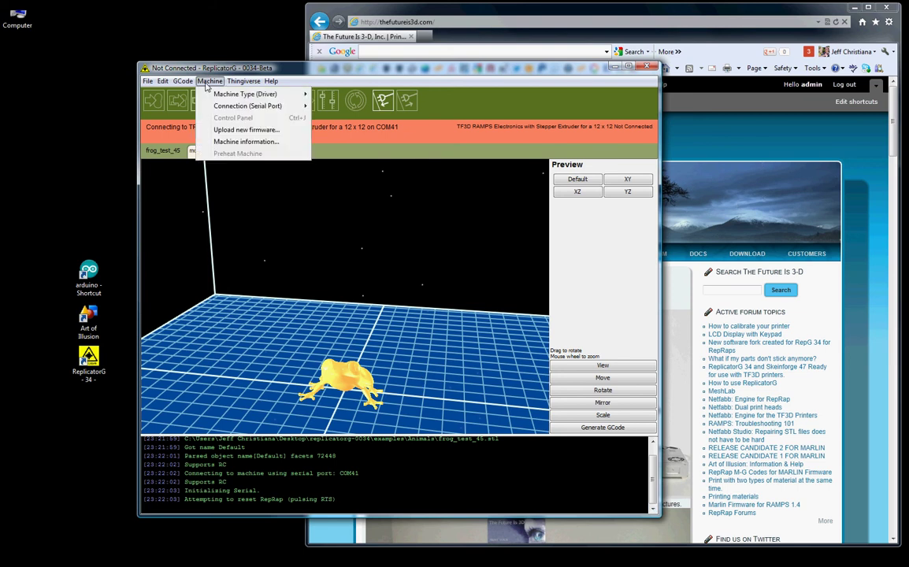
click(239, 141)
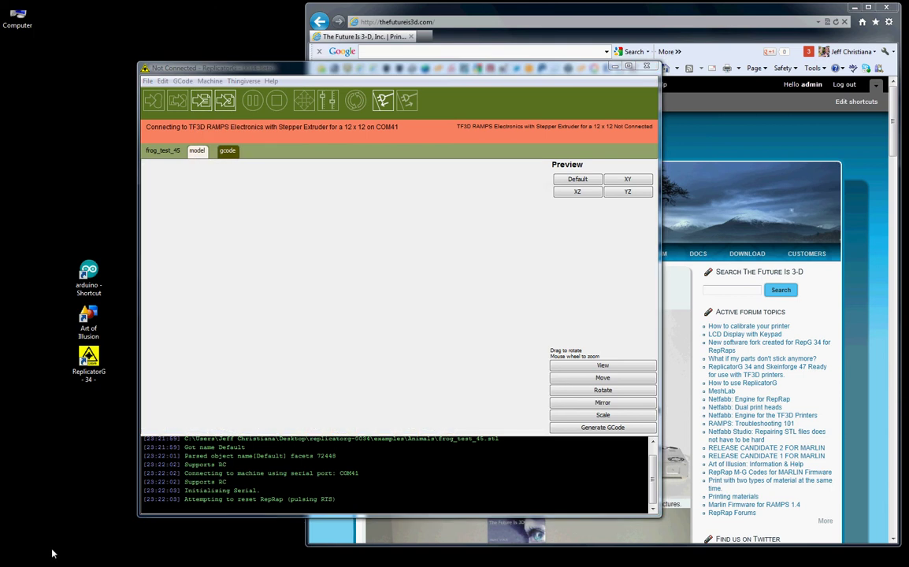
drag(376, 233, 381, 149)
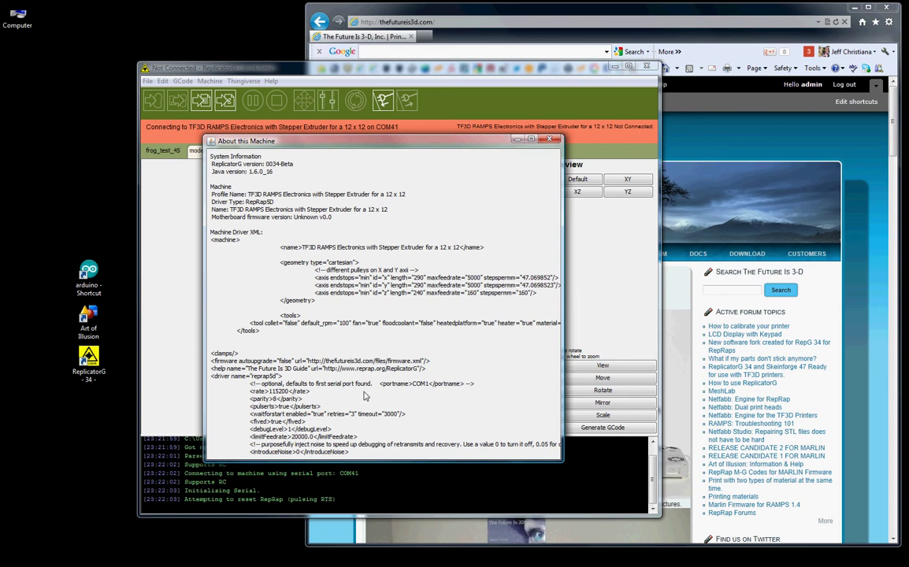
drag(562, 461, 699, 547)
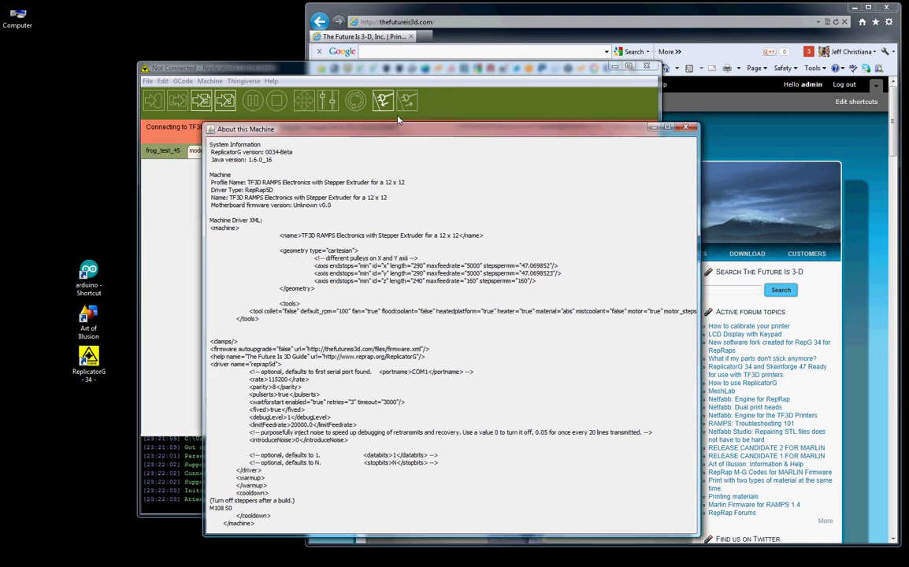
drag(354, 141, 339, 84)
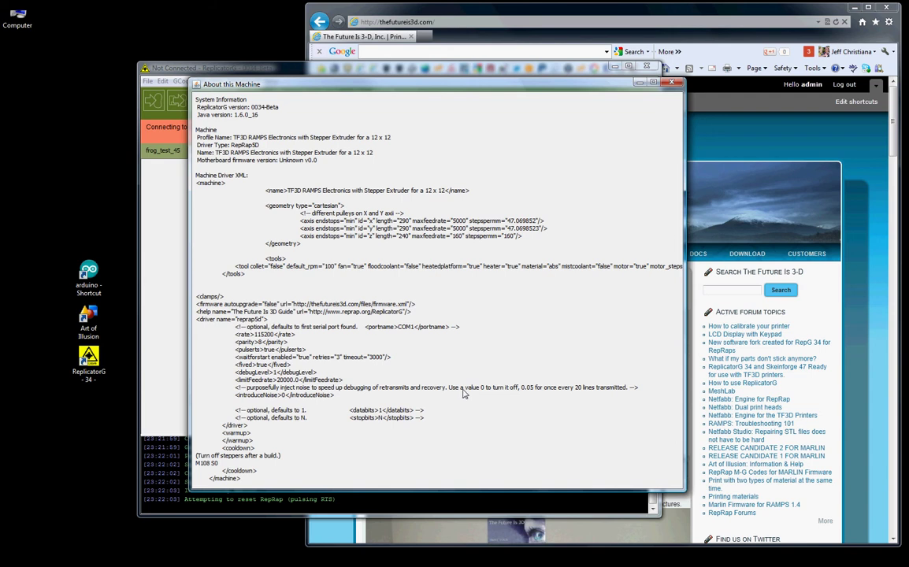
Close About this Machine and reposition the main window showing the COM41 serial error.
click(671, 84)
drag(347, 70, 310, 68)
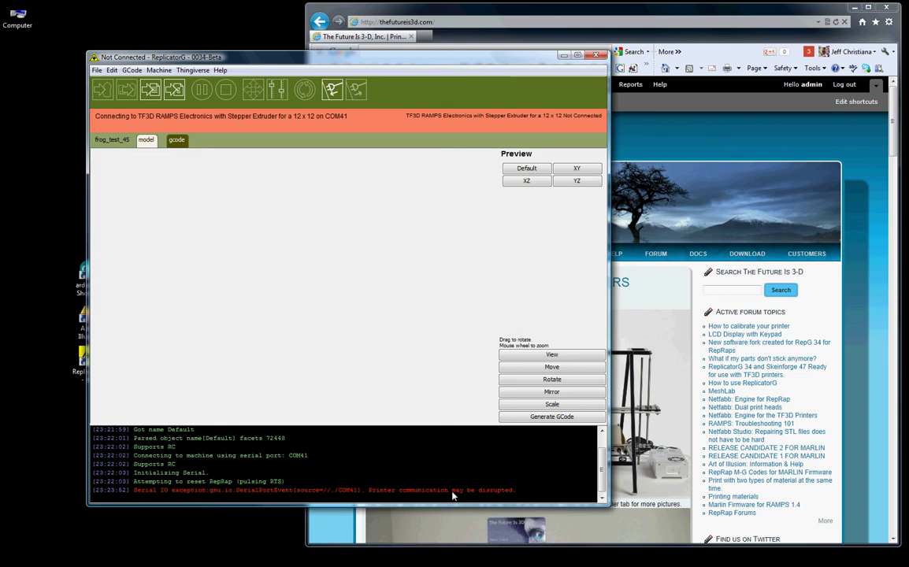
drag(326, 62, 309, 67)
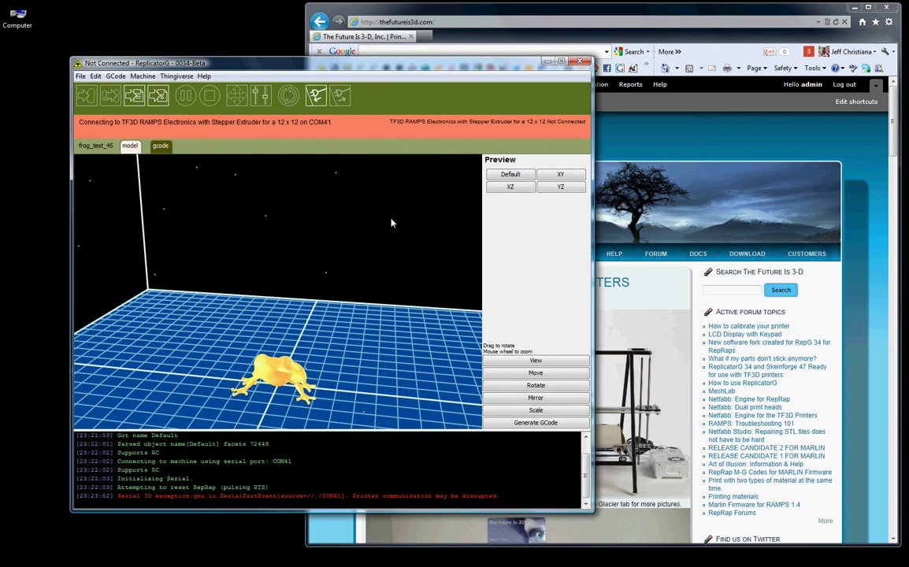
drag(306, 65, 338, 75)
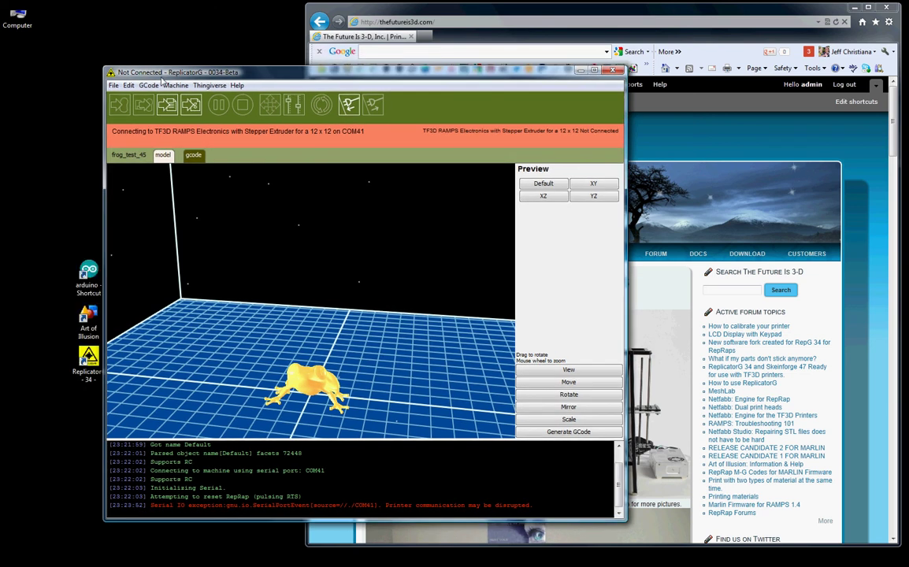
Rescan the available serial ports.
click(176, 85)
mouse_move(228, 110)
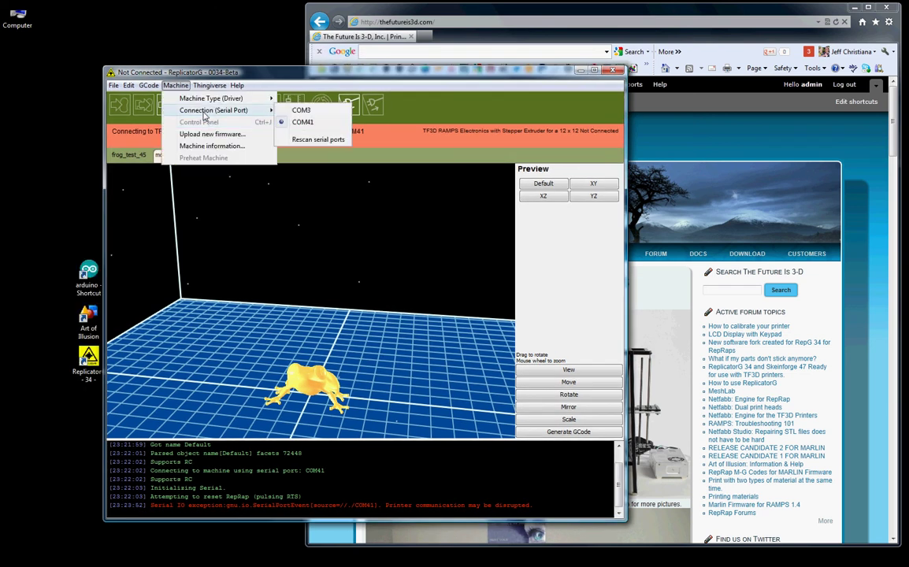
click(313, 140)
Switch the printer connection to the newly found COM40.
click(176, 85)
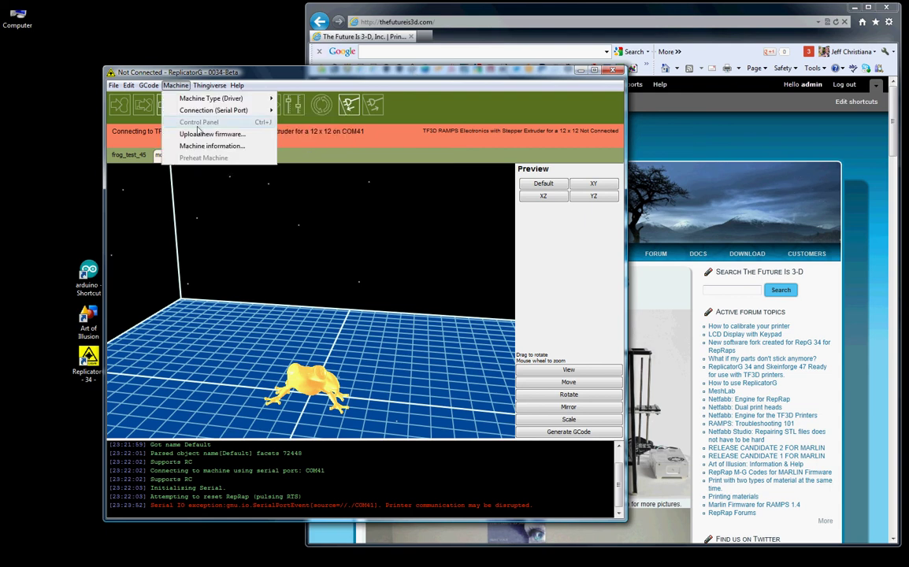
mouse_move(198, 116)
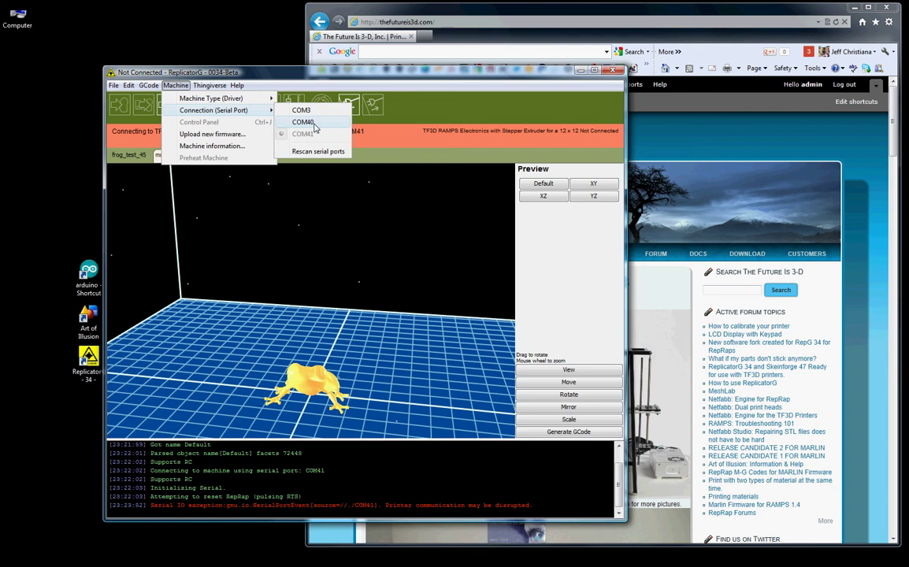
click(314, 126)
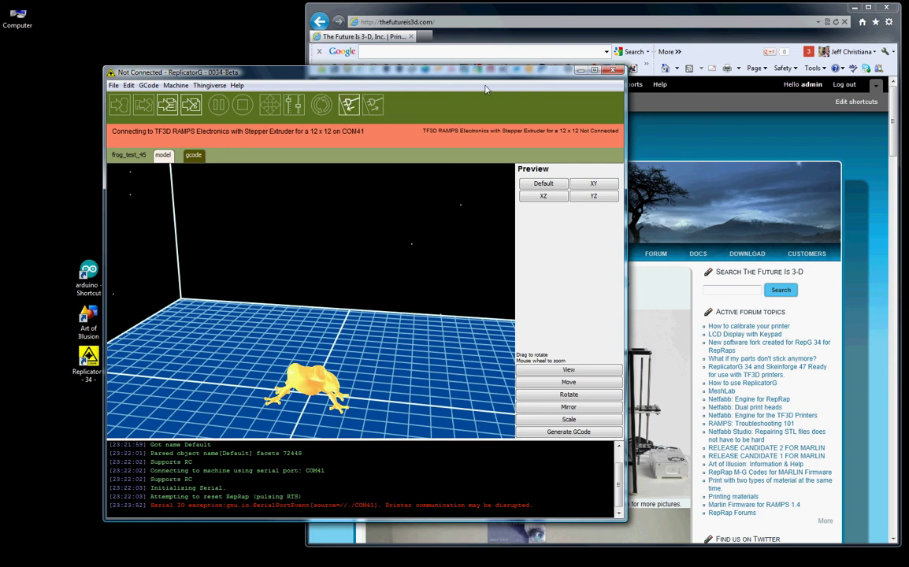
drag(475, 80, 508, 78)
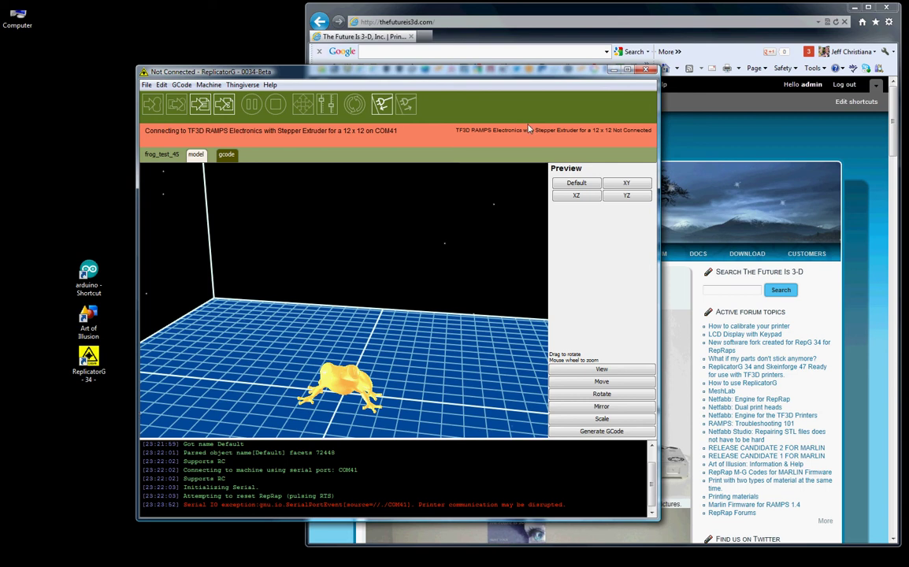
Restart ReplicatorG so the TF3D RAMPS printer connects on COM40, then maximize it.
key(alt+F4)
click(93, 362)
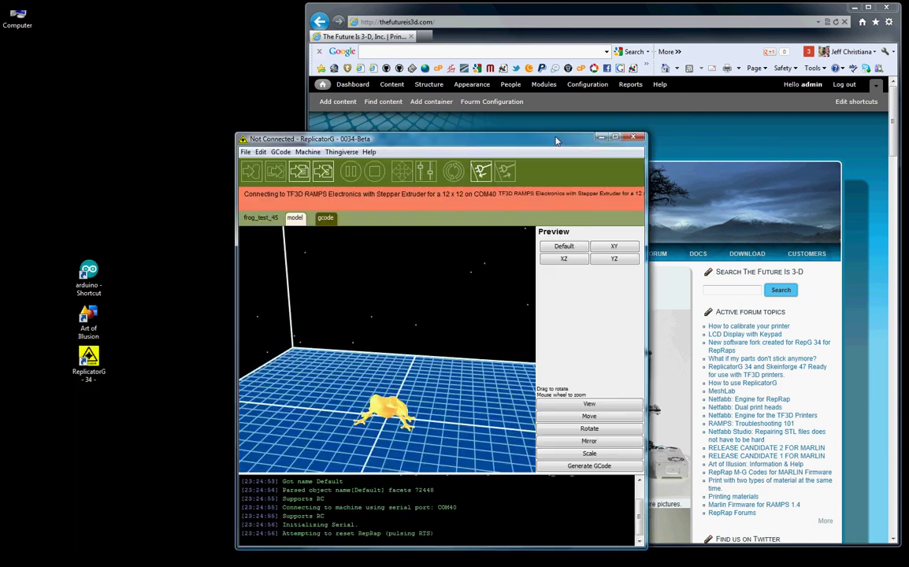
drag(528, 143, 416, 84)
click(497, 80)
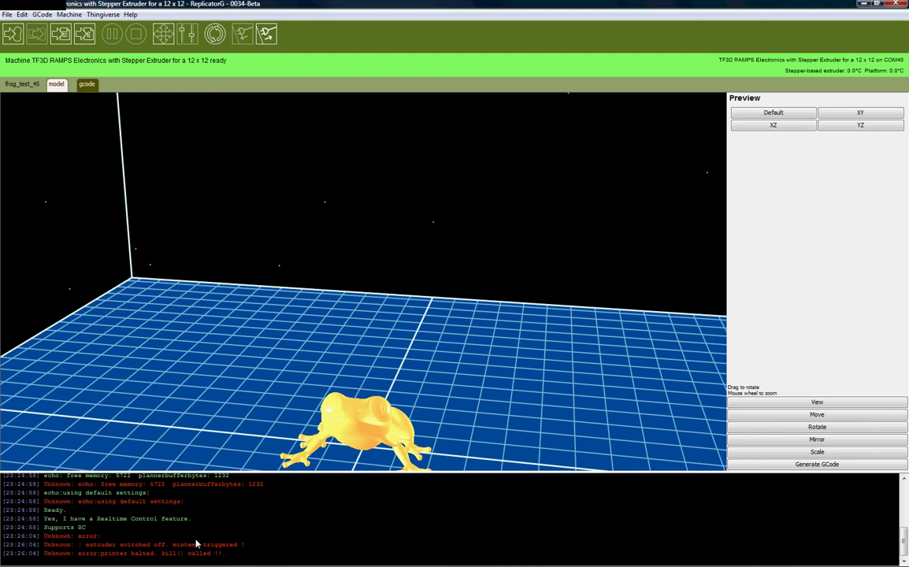
Reset the printer, which halts again on the extruder mintemp error.
click(214, 33)
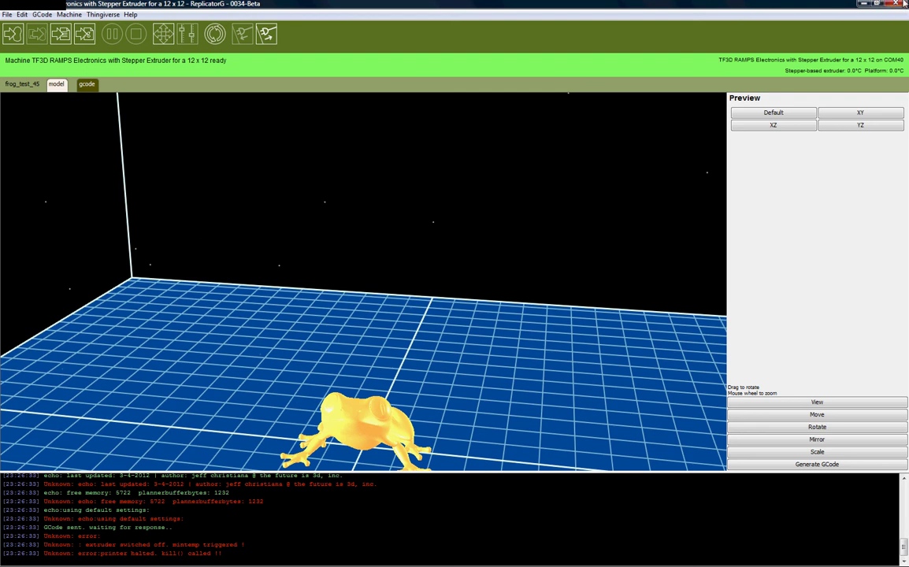
Close ReplicatorG, relaunch it from the desktop and centre its window.
click(896, 6)
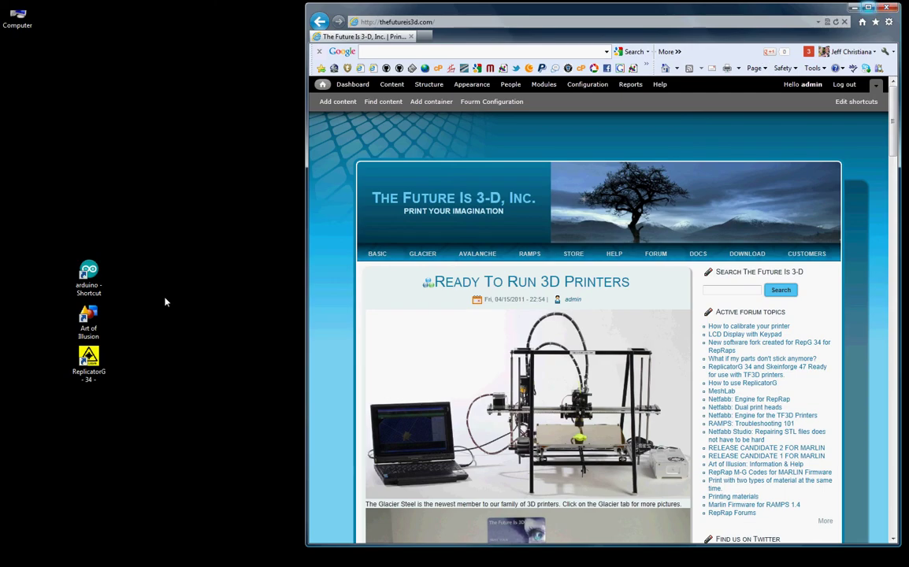
click(94, 359)
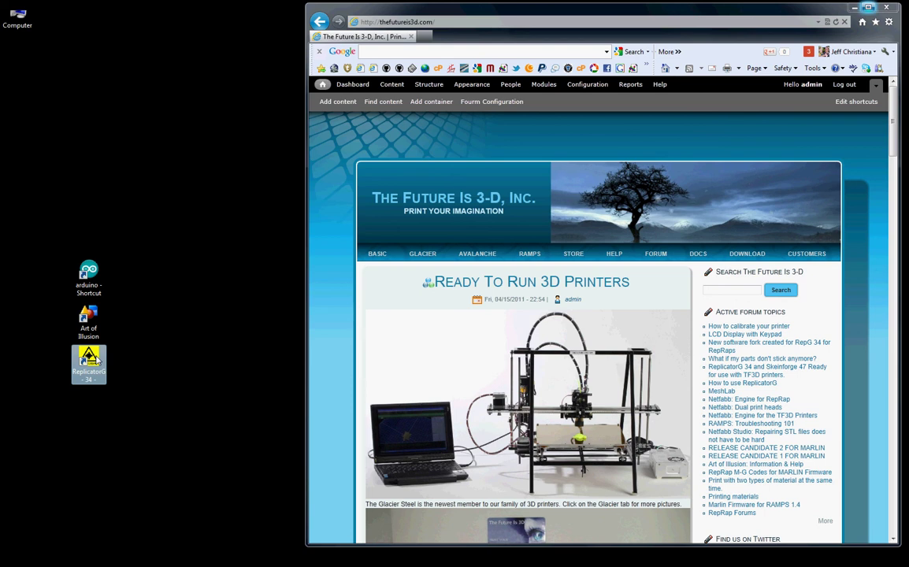
double_click(89, 360)
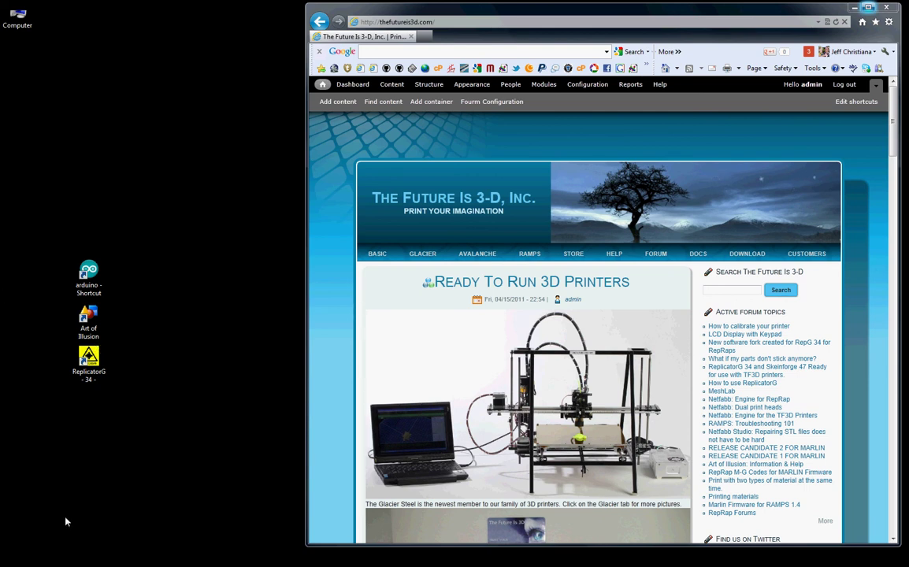
drag(103, 439, 358, 81)
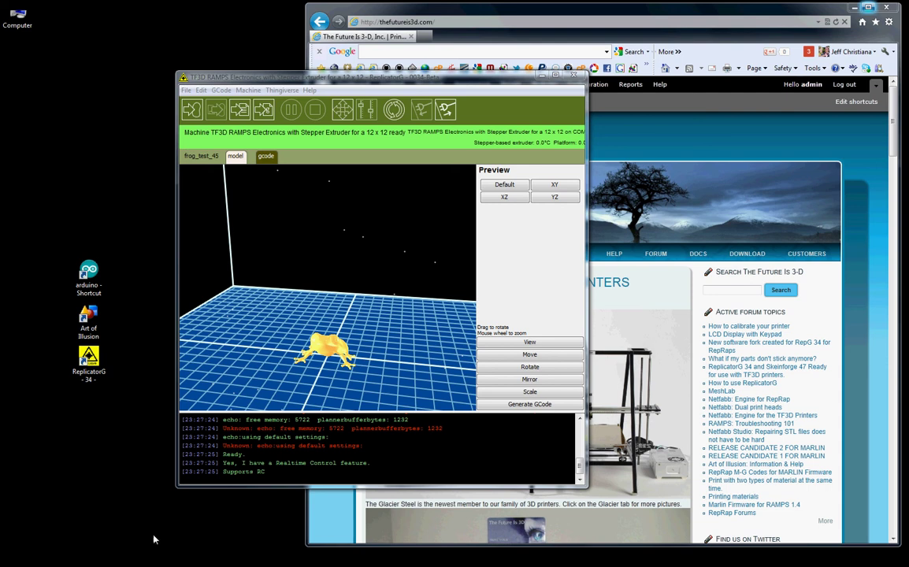
drag(316, 75, 271, 119)
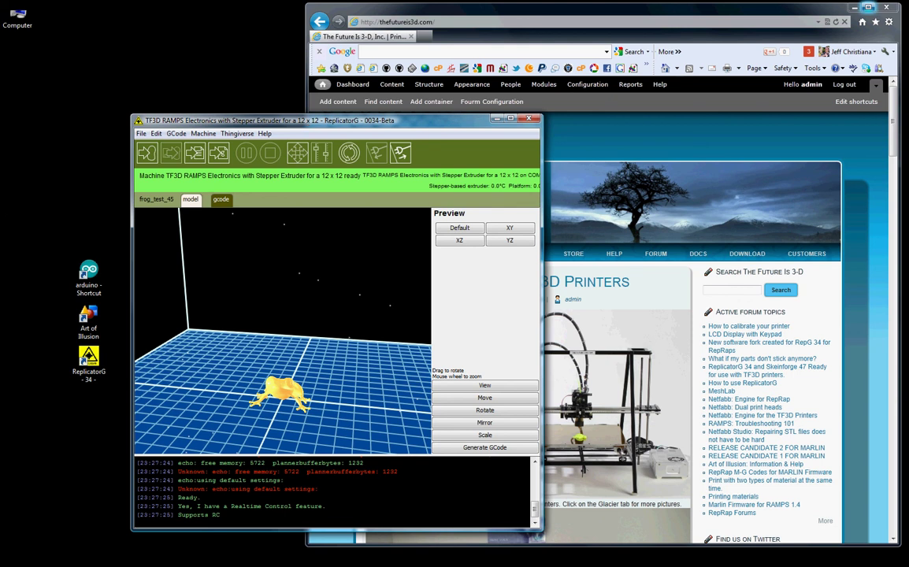
click(1, 458)
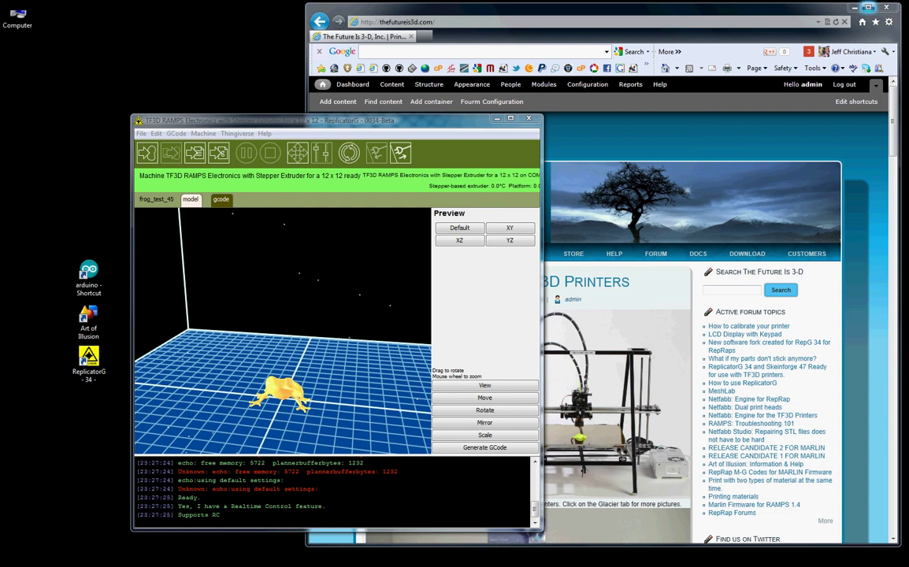